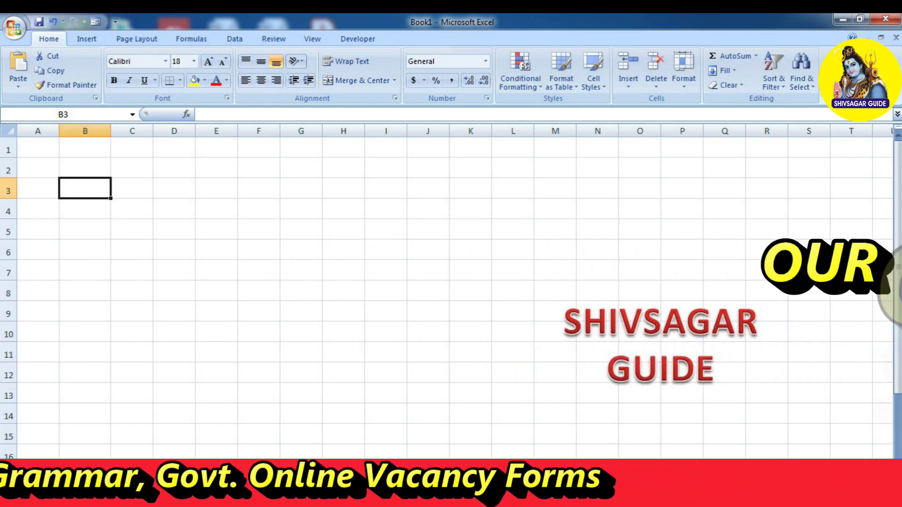
Enter the header EMPLOYEE NAME in capitals in cell B3
click(662, 327)
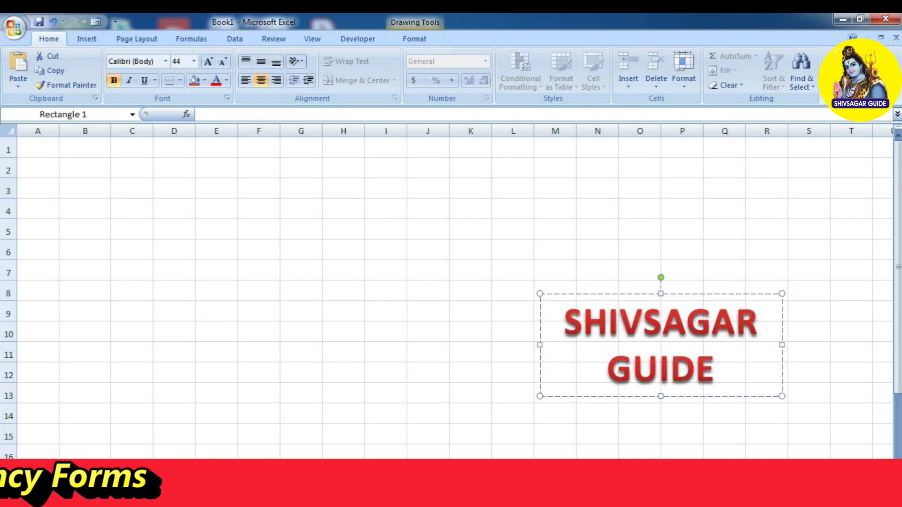
click(85, 188)
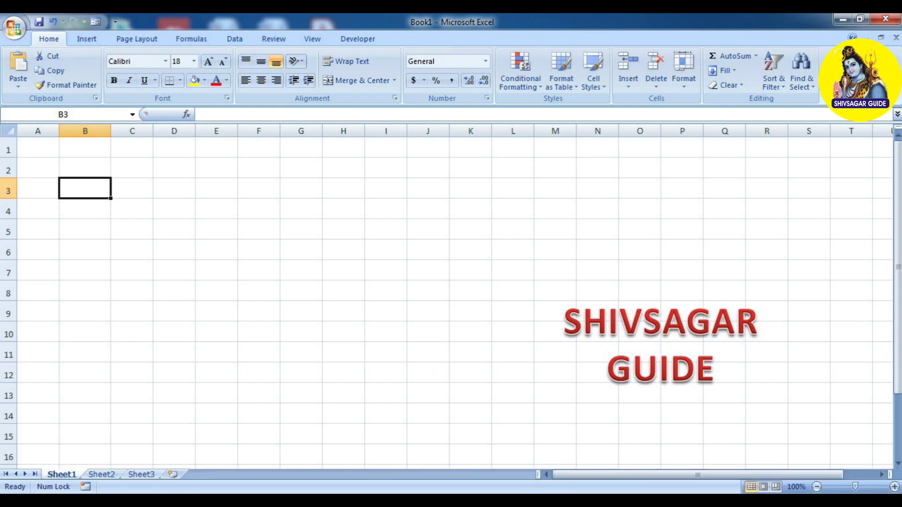
key(Caps_Lock)
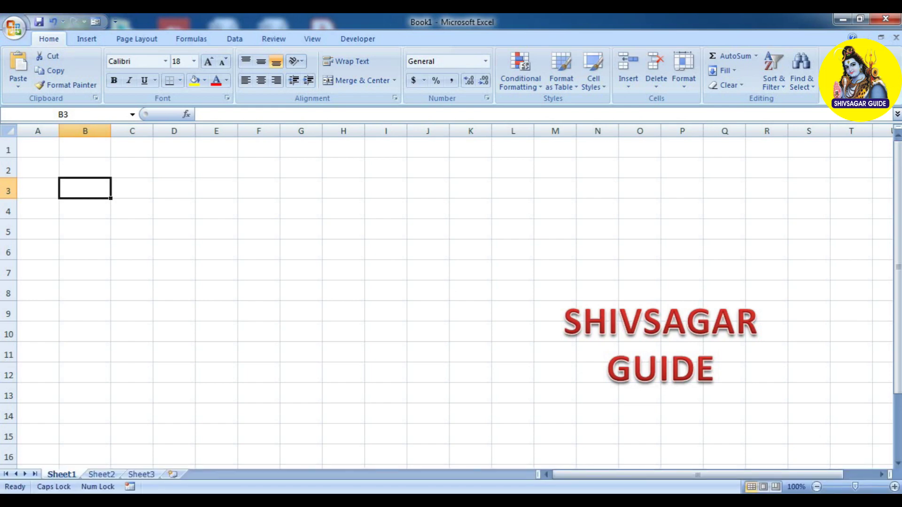
text(EMPLOYEE NAME)
click(132, 188)
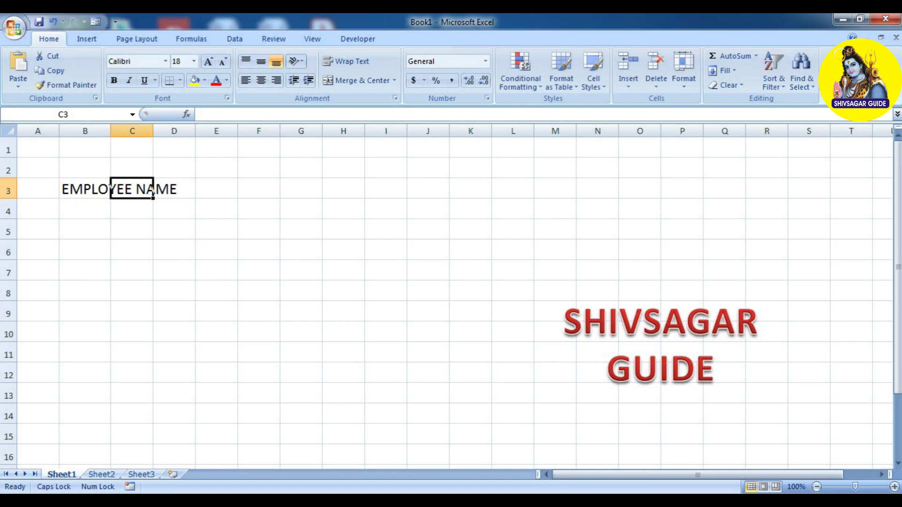
click(85, 229)
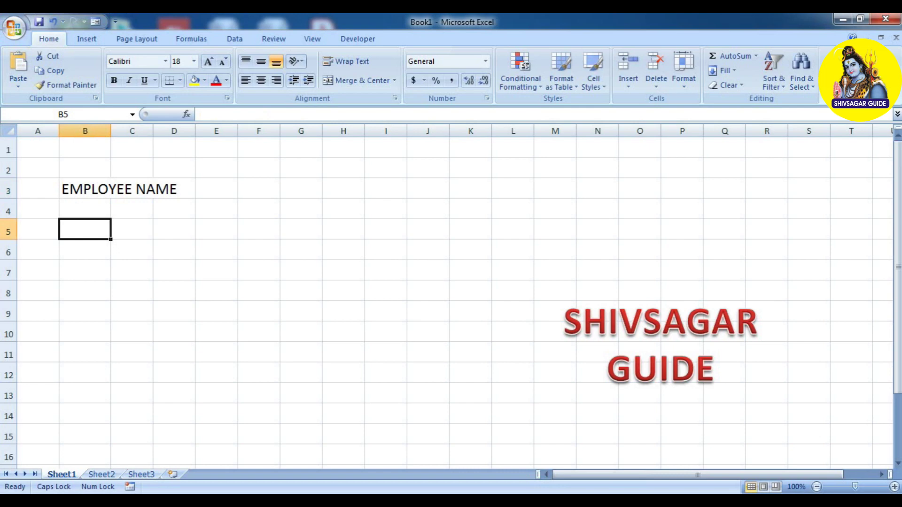
Widen column B to fit the header, narrow it slightly, then clear B3
drag(111, 131, 182, 131)
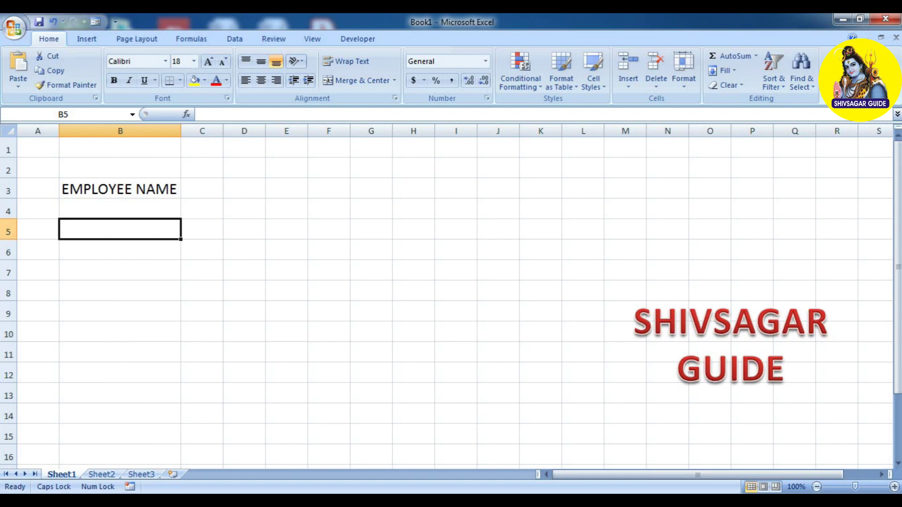
drag(182, 131, 150, 131)
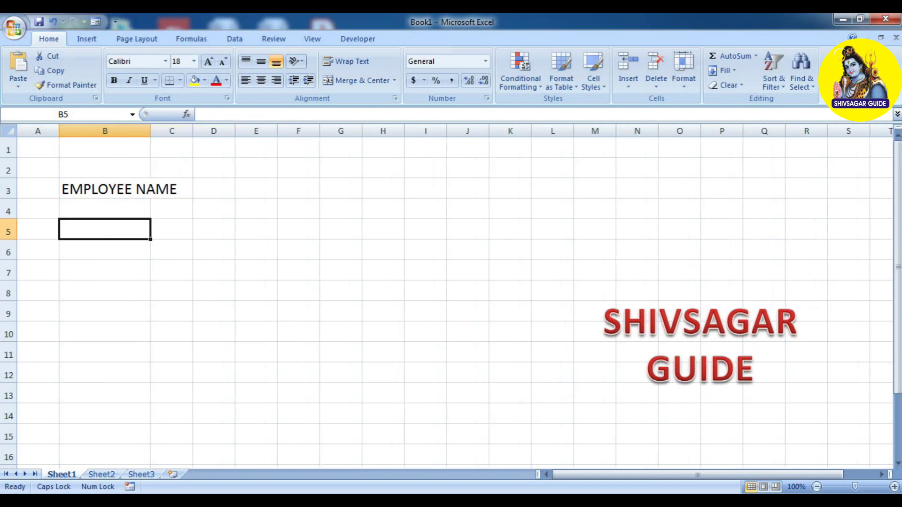
click(149, 190)
key(Delete)
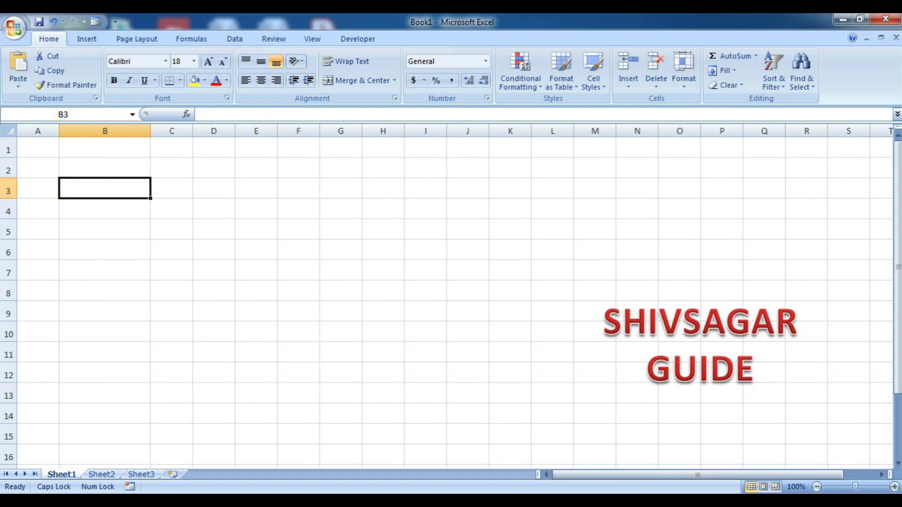
Create a Worksheet_SelectionChange event procedure in Sheet1's code module
right_click(61, 475)
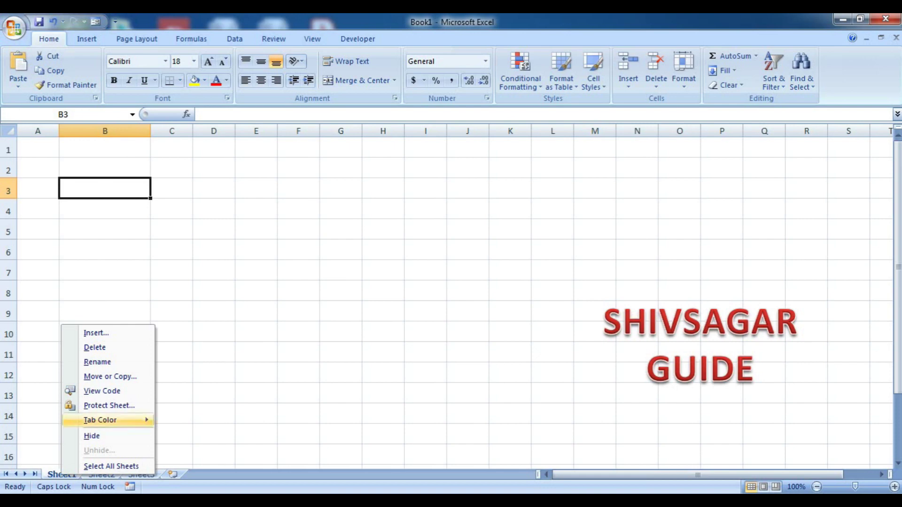
click(99, 391)
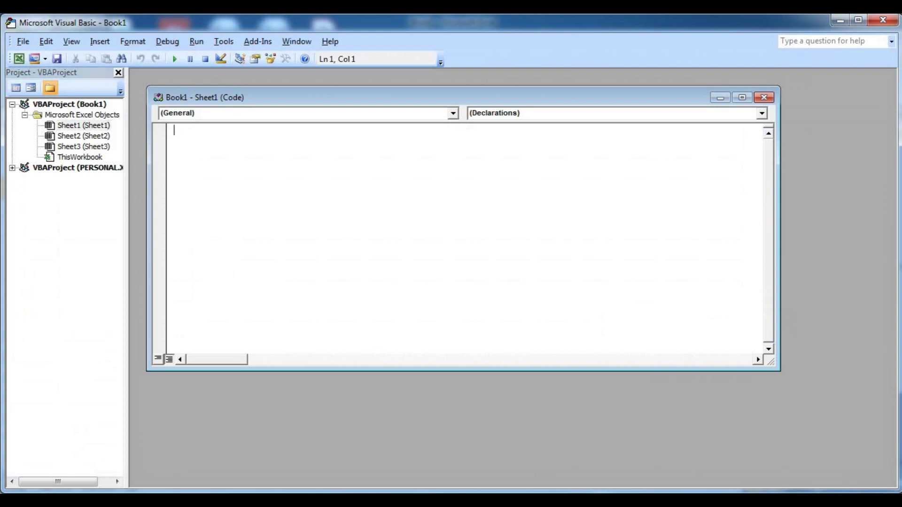
click(452, 113)
key(Down)
key(Return)
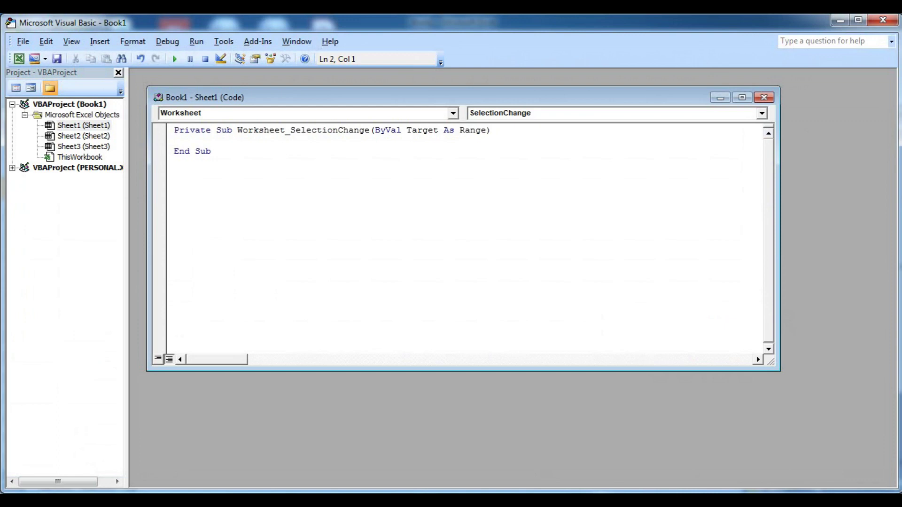
Write Cells.EntireColumn.AutoFit inside the procedure and return to the workbook
text(exi)
key(BackSpace)
key(BackSpace)
key(BackSpace)
key(BackSpace)
text(cells.)
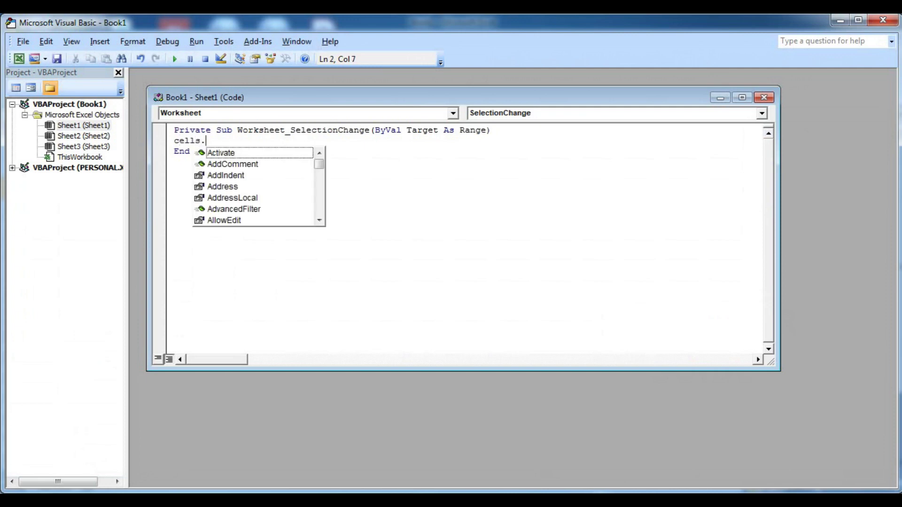
text(enter)
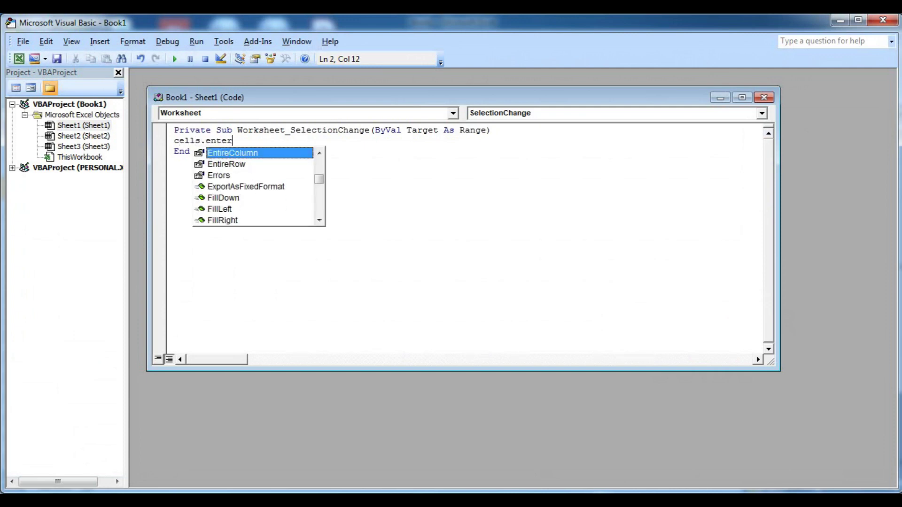
text(.)
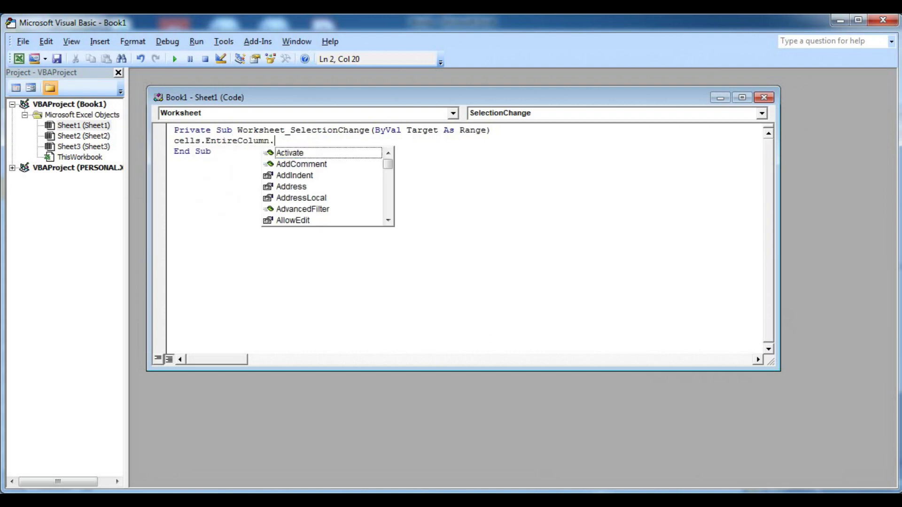
text(auto)
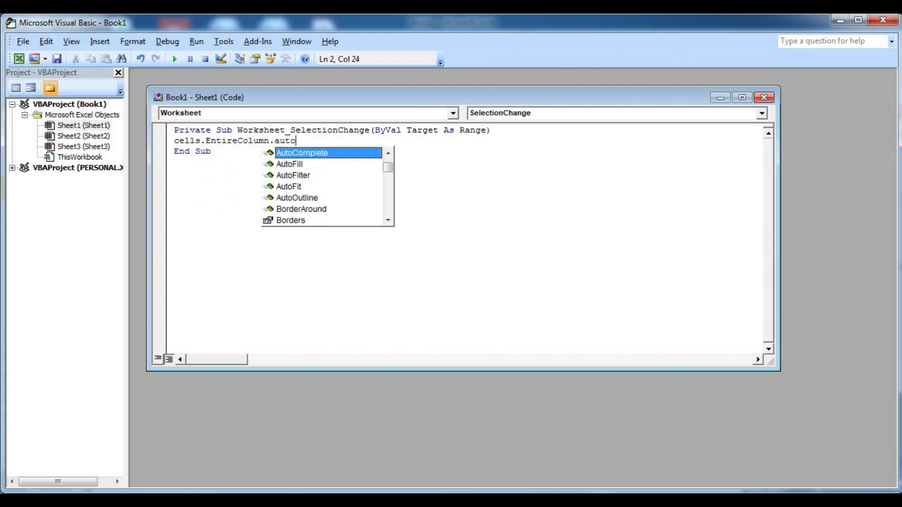
text(fit)
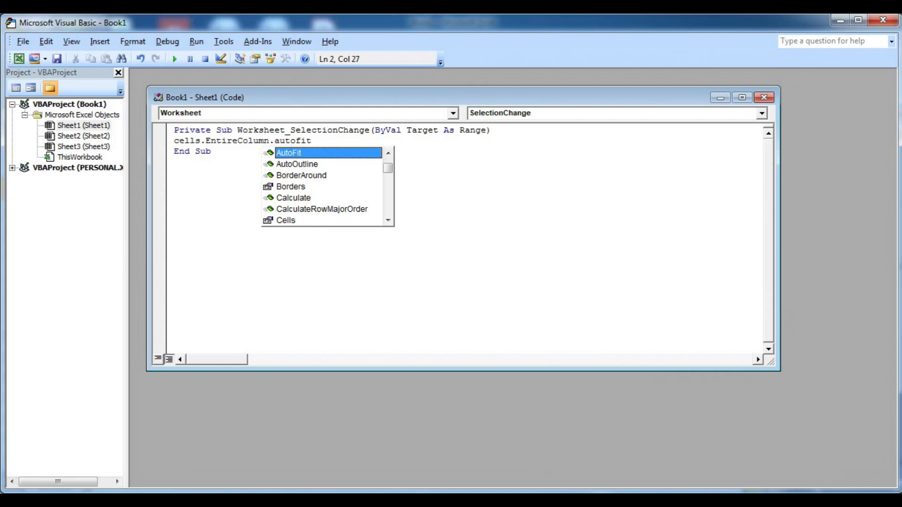
key(Return)
key(BackSpace)
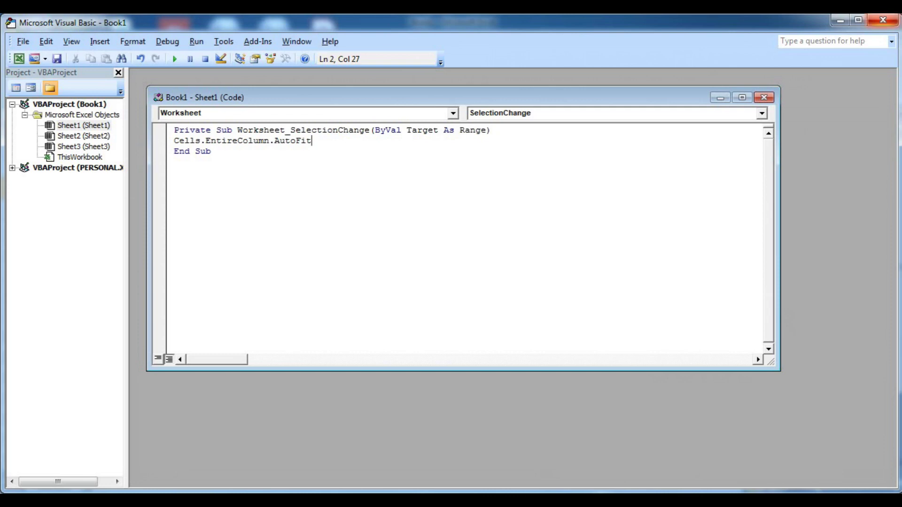
click(883, 20)
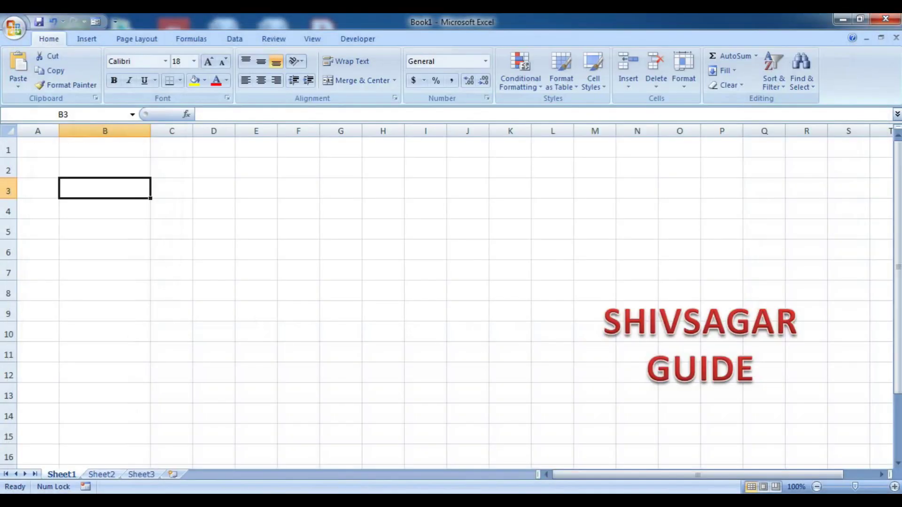
Narrow column B, then enter EMPLOYEE NAME in B3 and EMPLOYEE CODE in C3
drag(150, 131, 135, 131)
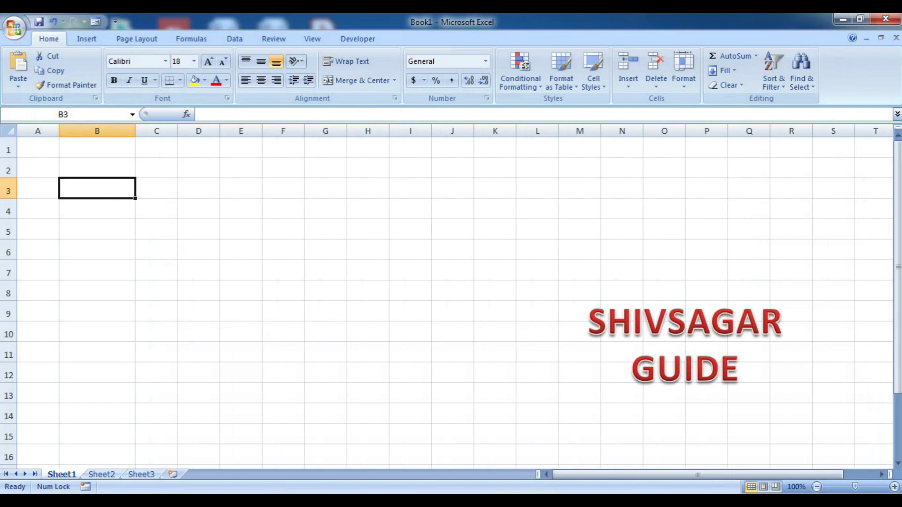
text(emp)
key(BackSpace)
key(BackSpace)
key(BackSpace)
key(Caps_Lock)
text(EMPLOYEE)
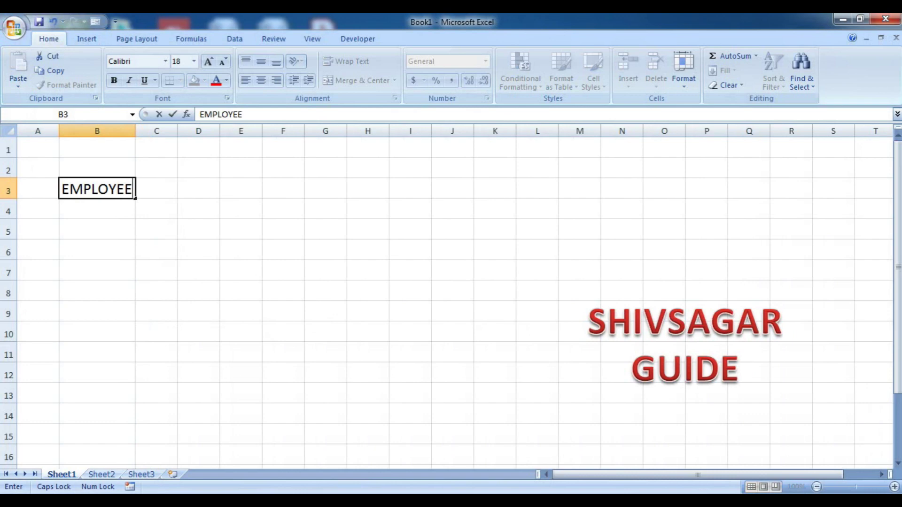
text( NAME)
key(Tab)
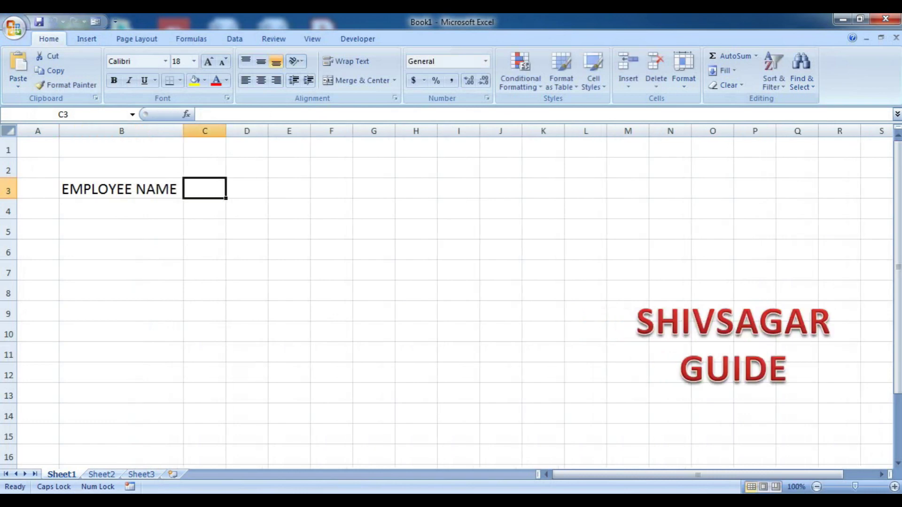
text(EMPLO)
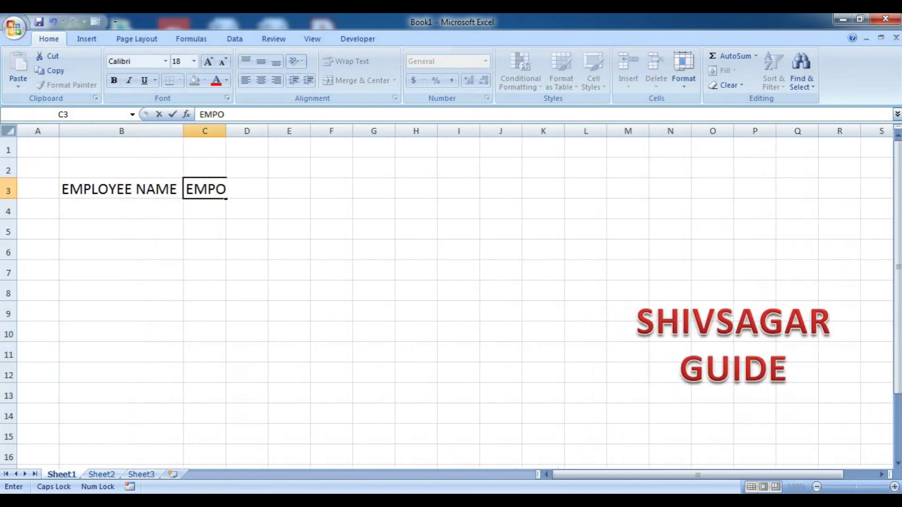
key(BackSpace)
text(LOYEE CODE)
key(Tab)
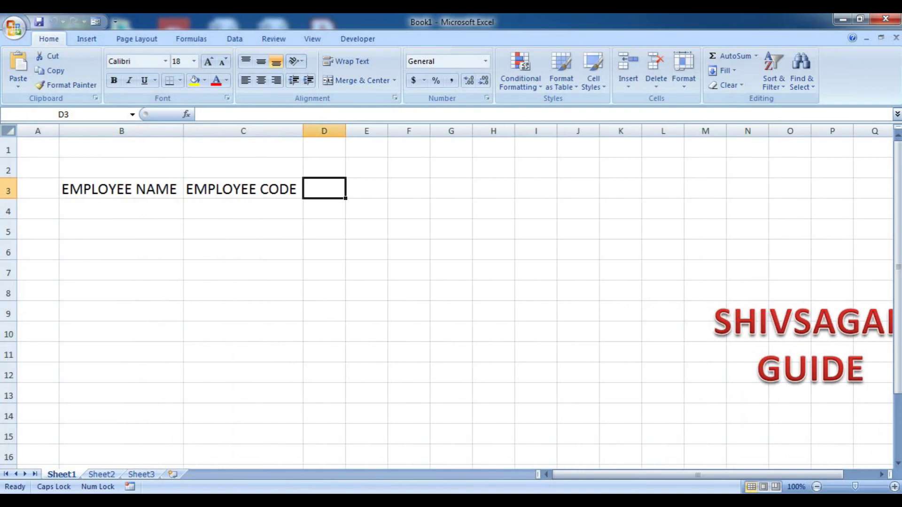
Drag the SHIVSAGAR GUIDE text box up and left onto the visible sheet
click(812, 324)
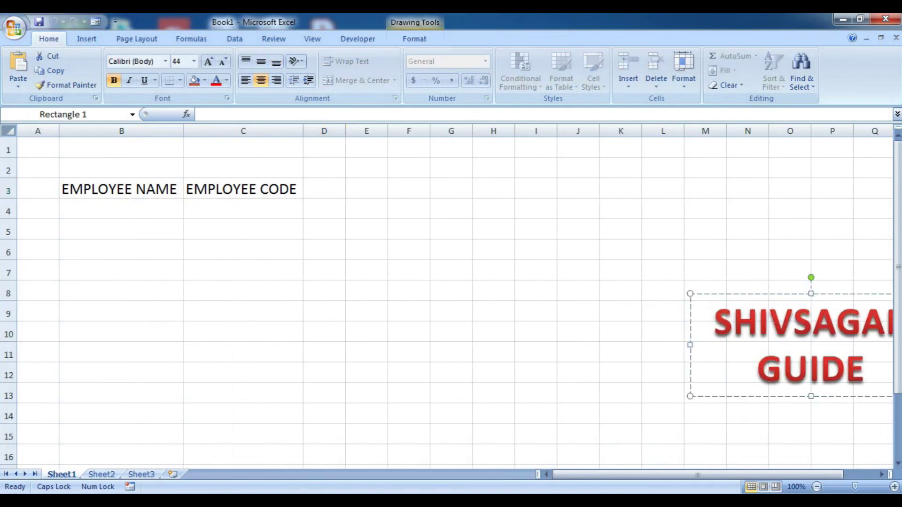
drag(751, 294, 650, 241)
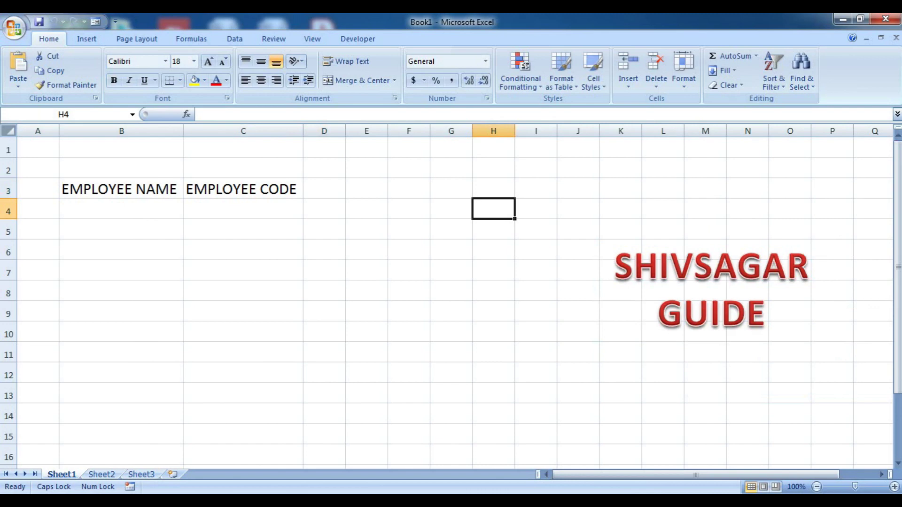
click(14, 27)
mouse_move(44, 144)
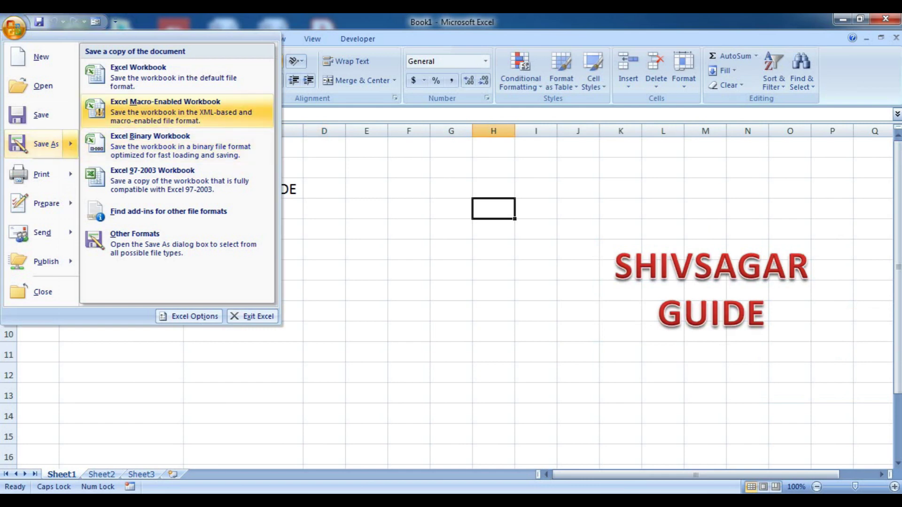
Save as macro-enabled 'EXCEL AUTO COLUMN ADJUST' on the Desktop, then close Excel
click(165, 108)
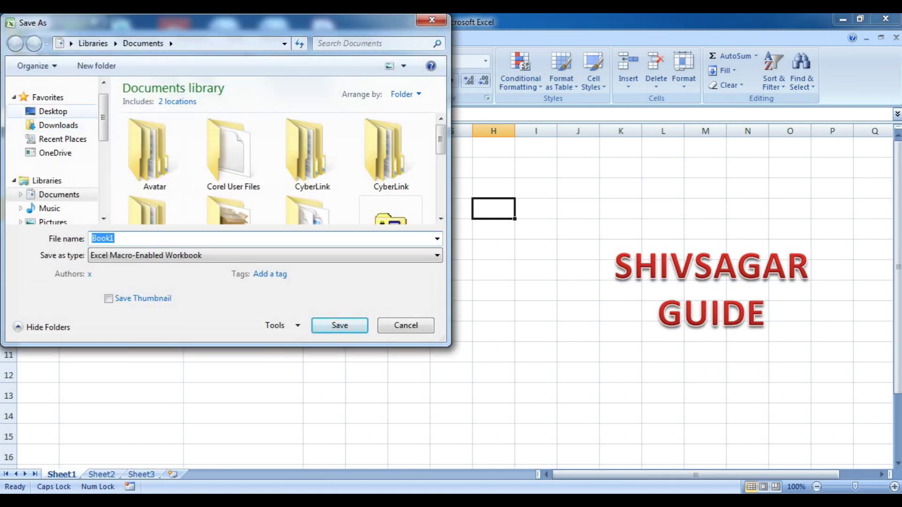
click(52, 111)
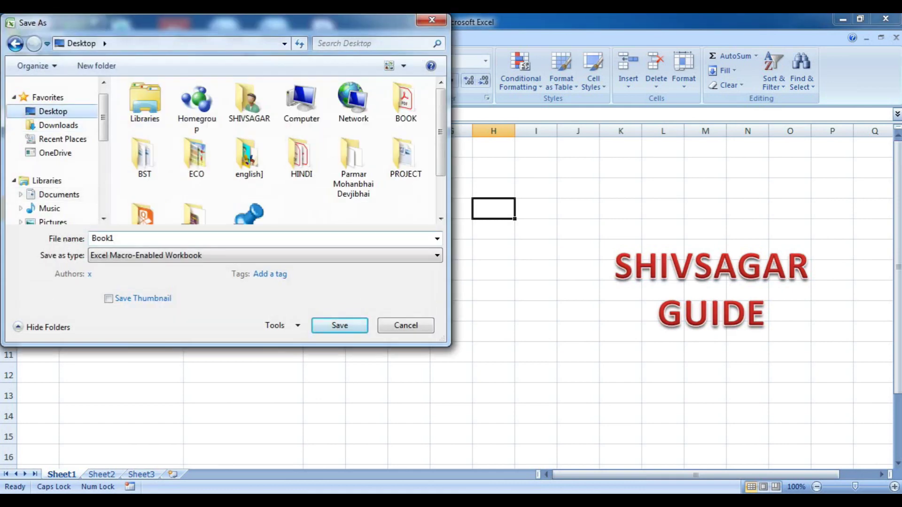
text(EXCEL)
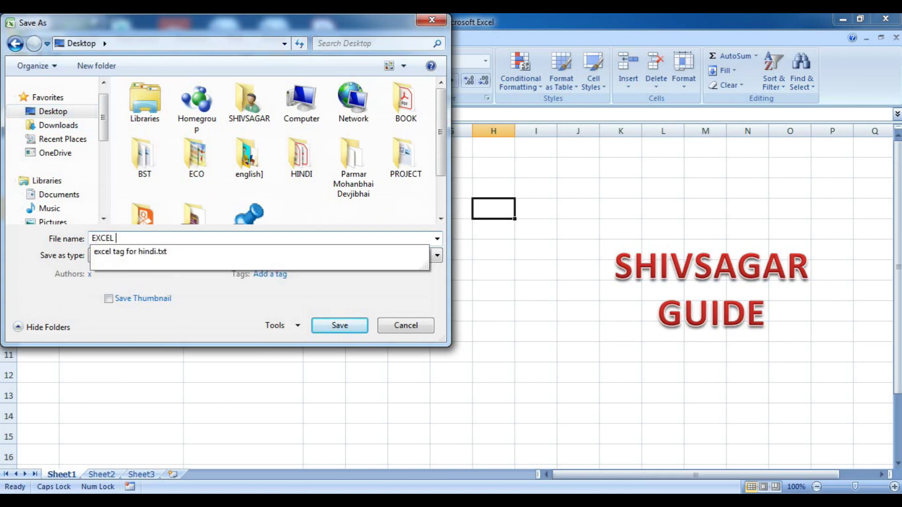
text( AUTO COLUMN ADJUST)
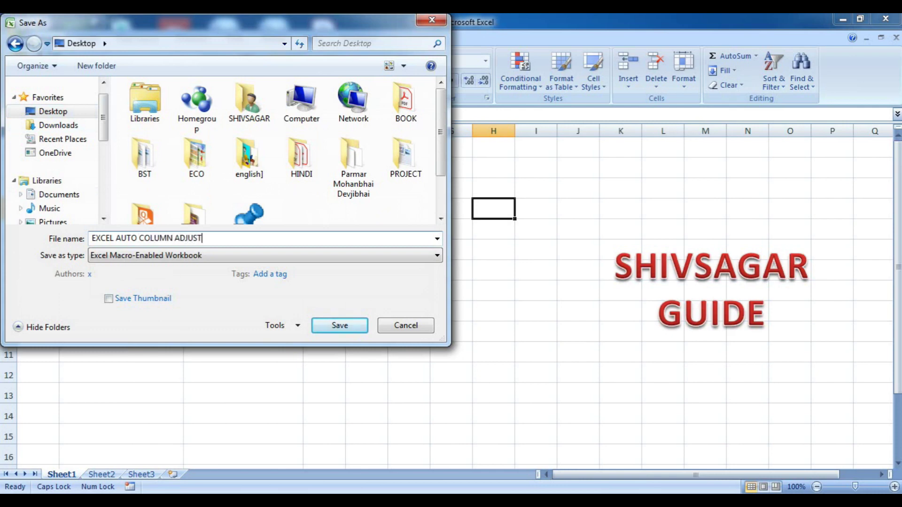
key(Return)
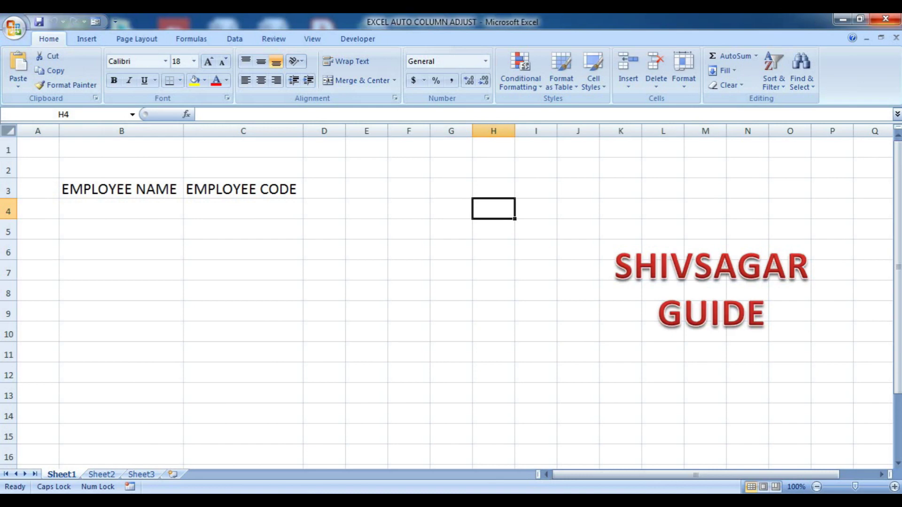
click(886, 18)
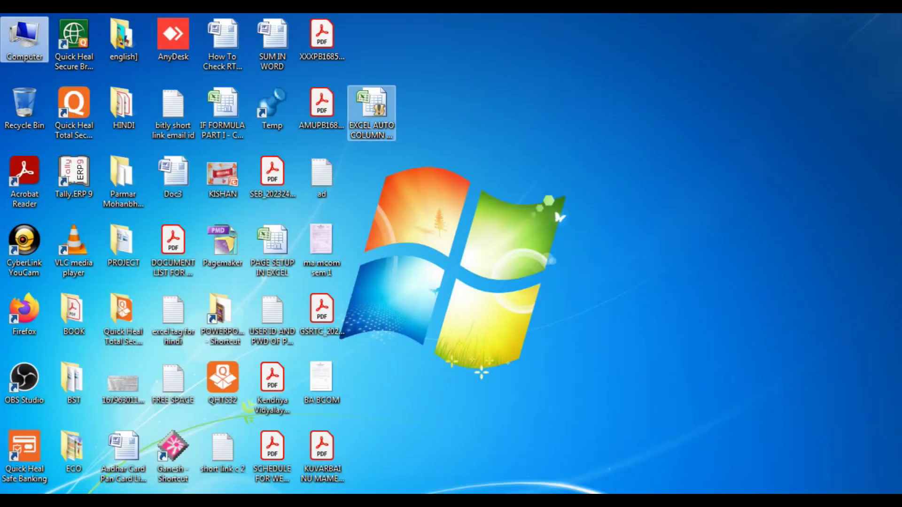
Reopen the EXCEL AUTO COLUMN ADJUST workbook from its desktop icon
key(Return)
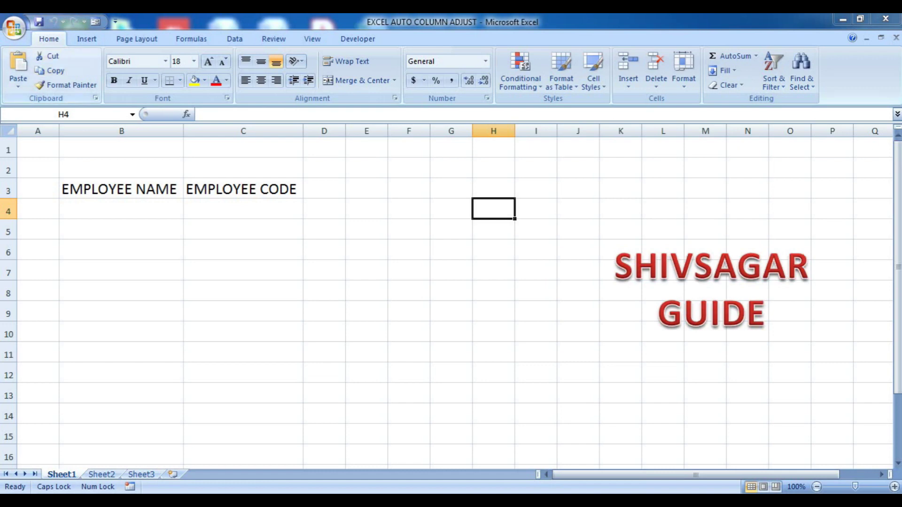
click(14, 27)
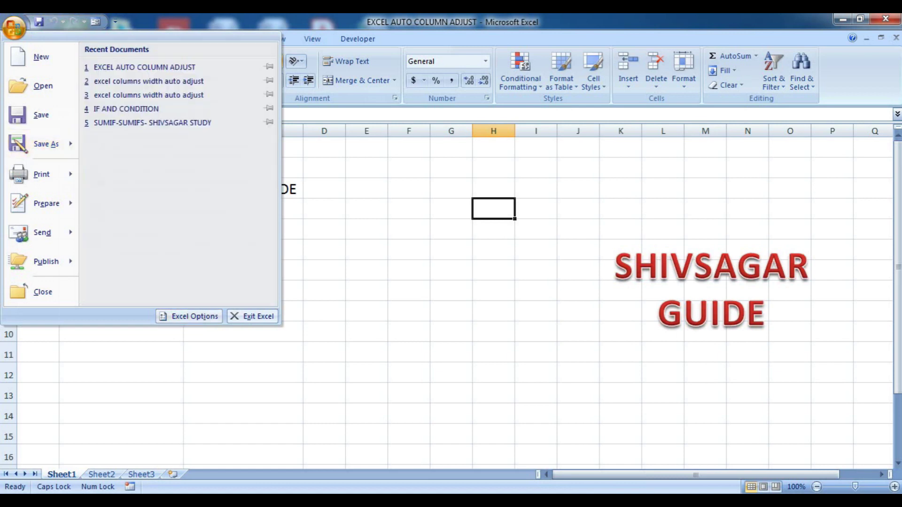
click(189, 317)
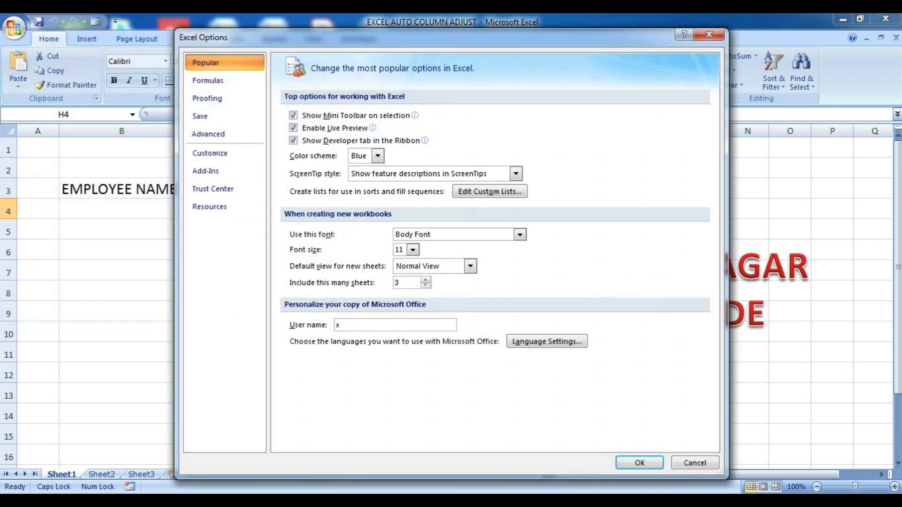
click(213, 188)
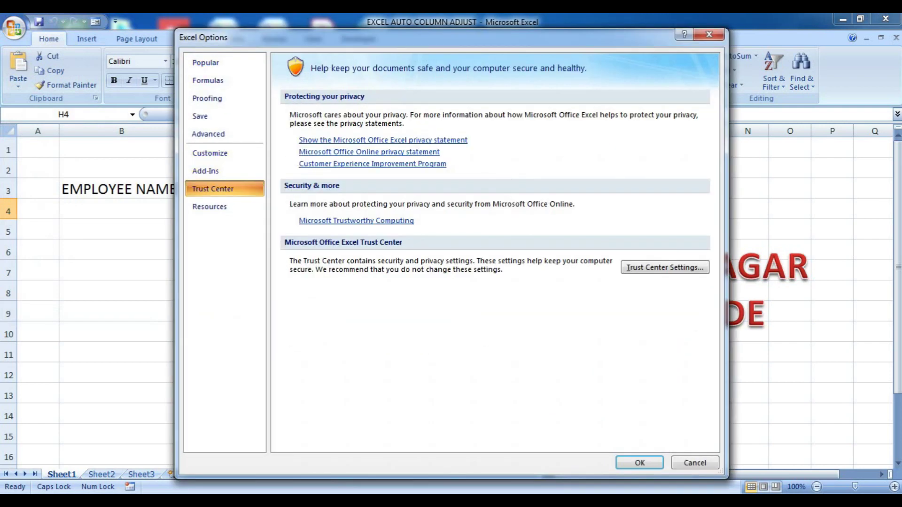
click(665, 268)
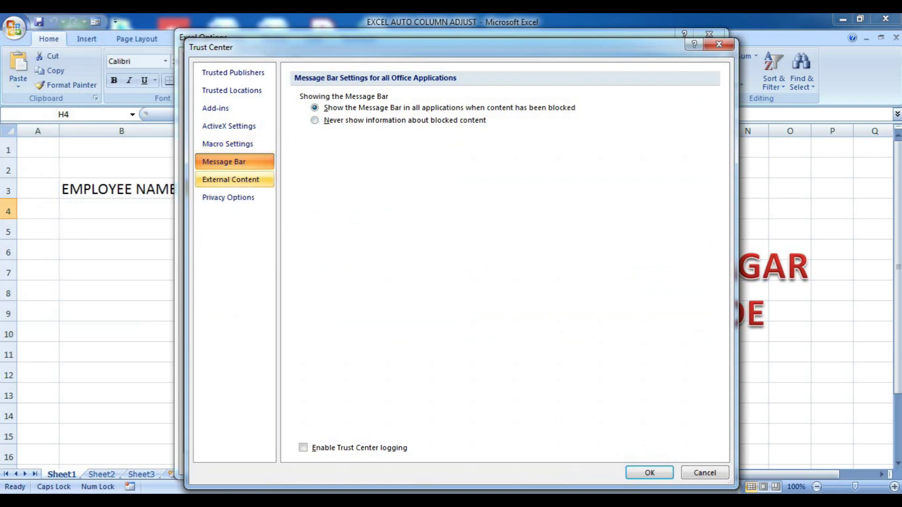
click(228, 144)
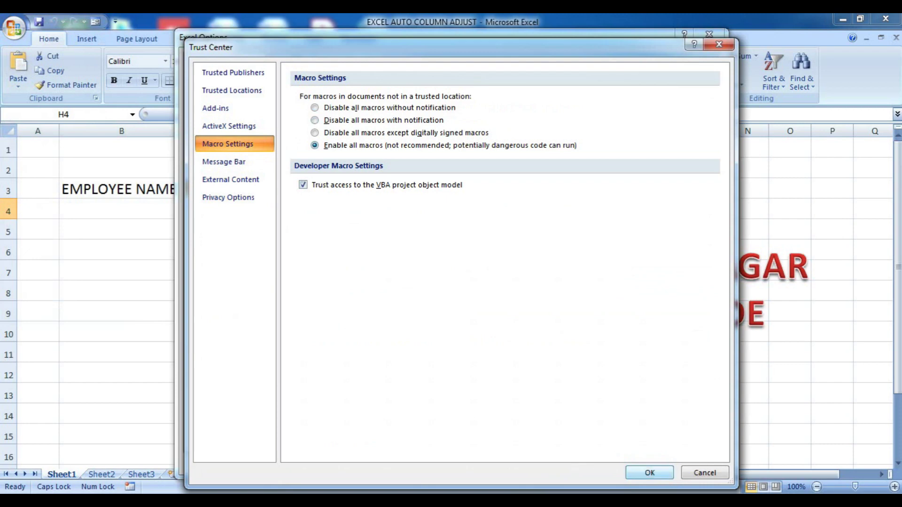
key(Return)
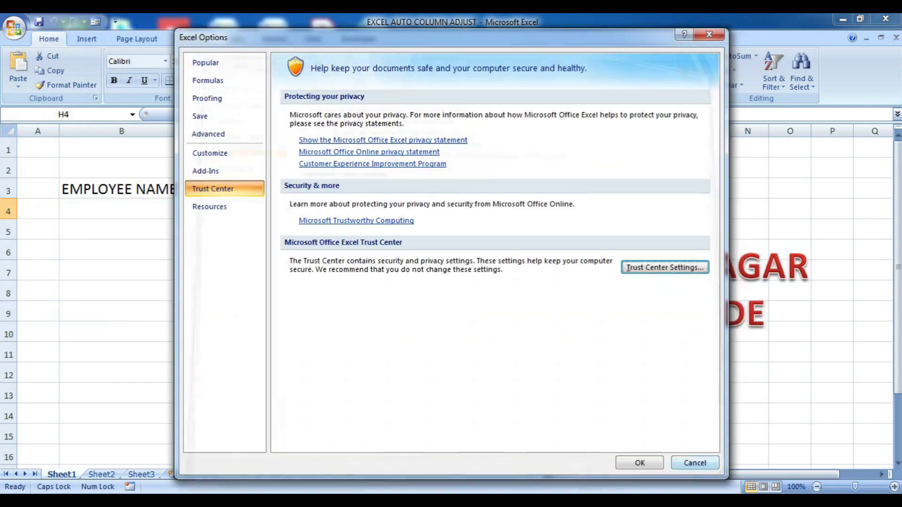
key(Escape)
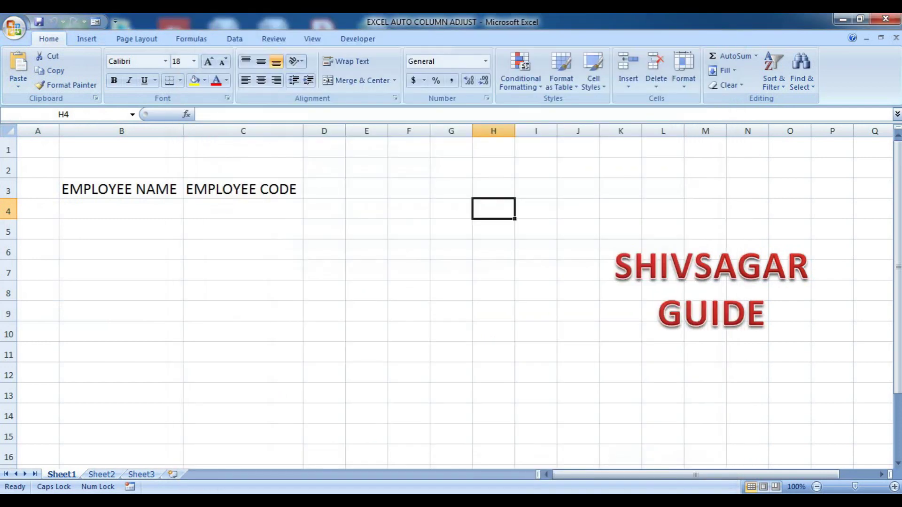
click(243, 229)
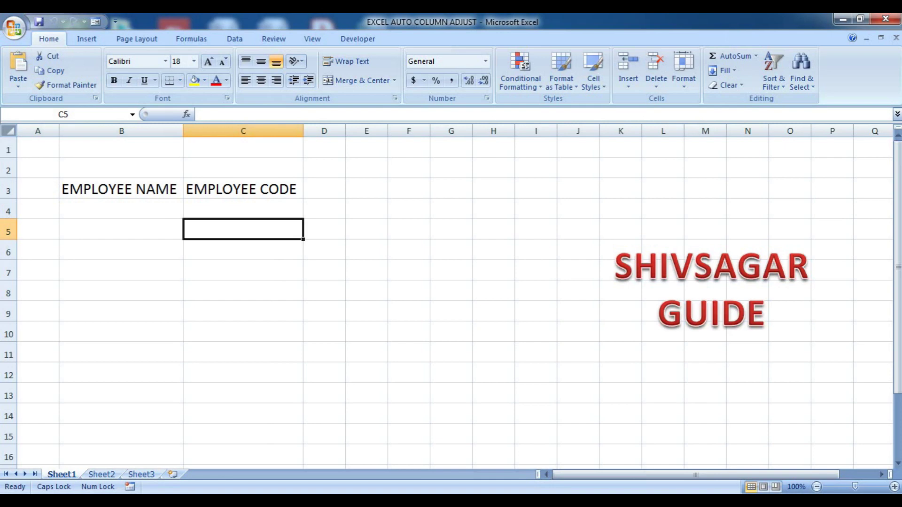
Type EMPLOYEE ADDRESS into D3 so the macro auto-fits column D
click(325, 188)
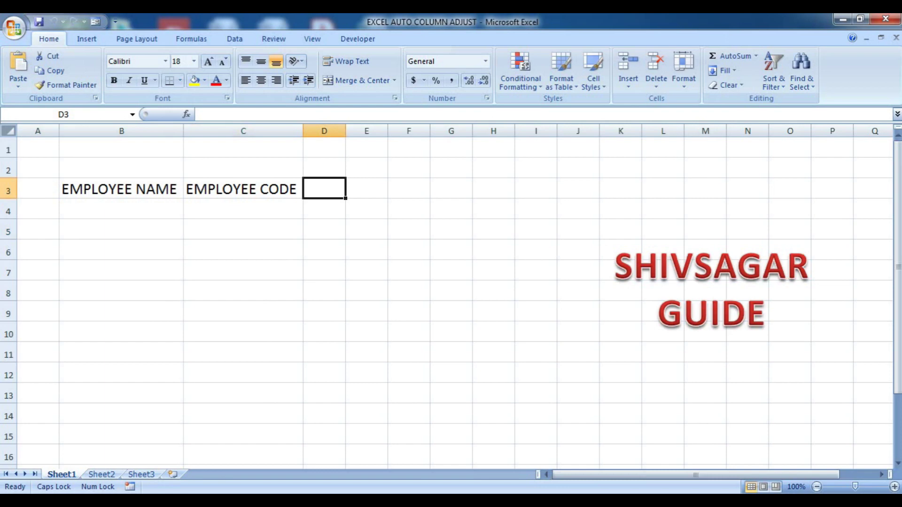
text(EMPLOYEE ADDRESS)
key(BackSpace)
text(S)
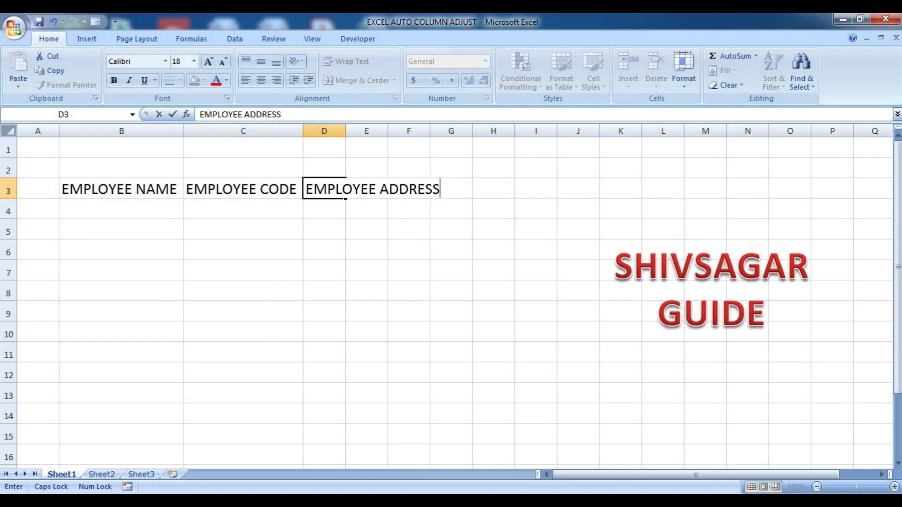
key(Tab)
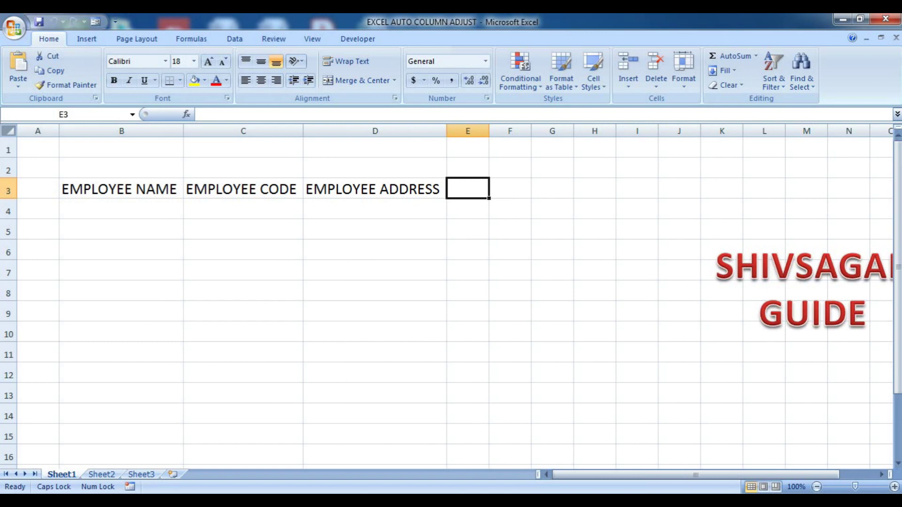
click(770, 266)
Move the SHIVSAGAR GUIDE box up-left beside the headers and edit its text
drag(771, 265, 679, 253)
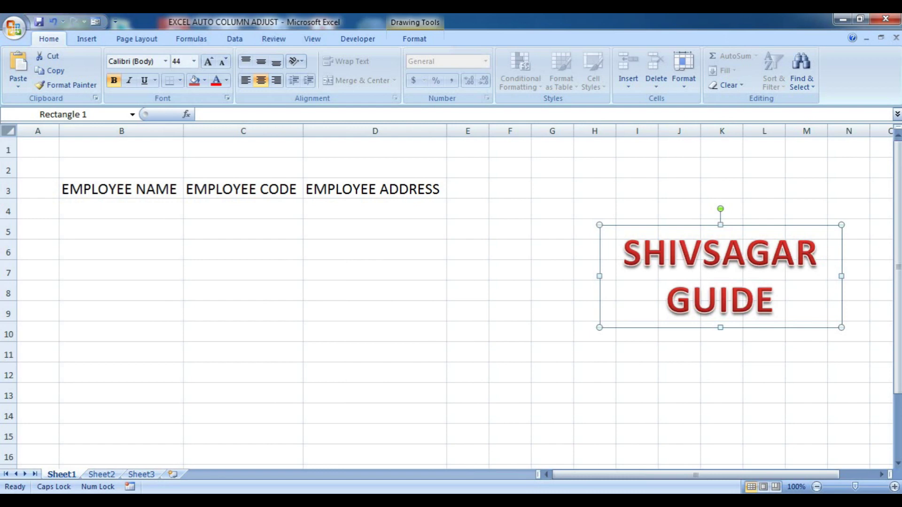
click(668, 253)
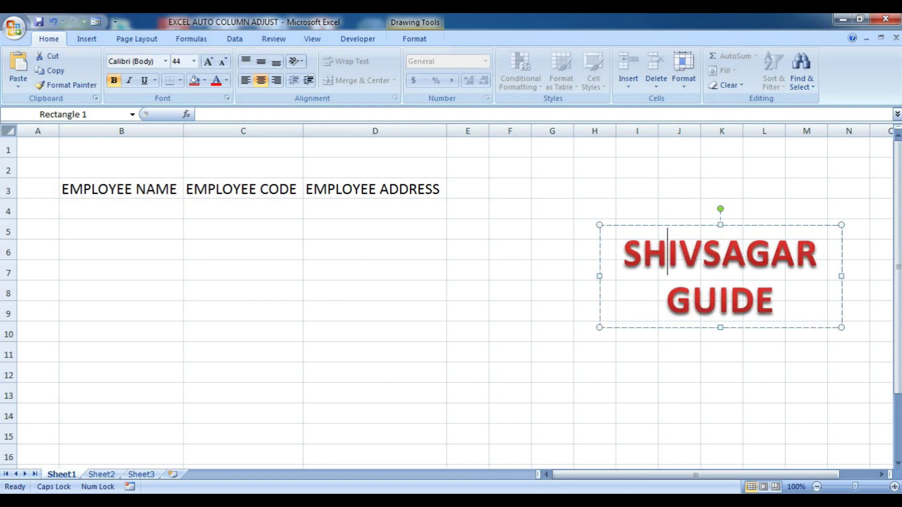